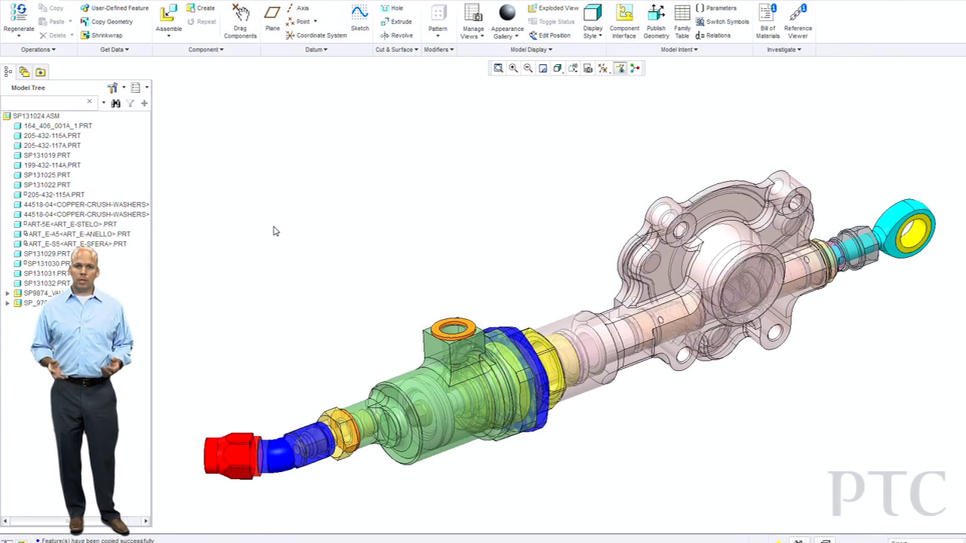
# Step: Search the assembly's folder for "fitt" and bring fitting.asm in as a new component
pyautogui.click(167, 18)
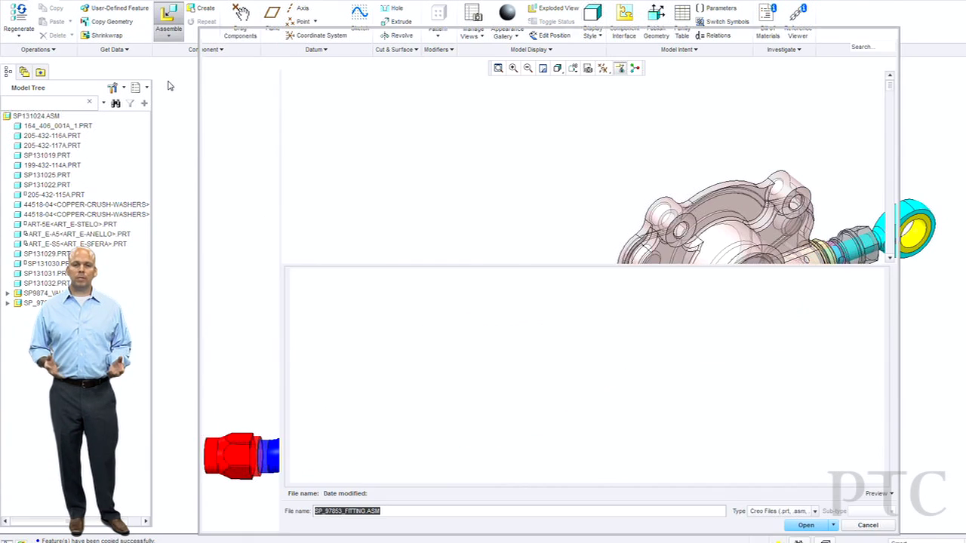
pyautogui.click(867, 45)
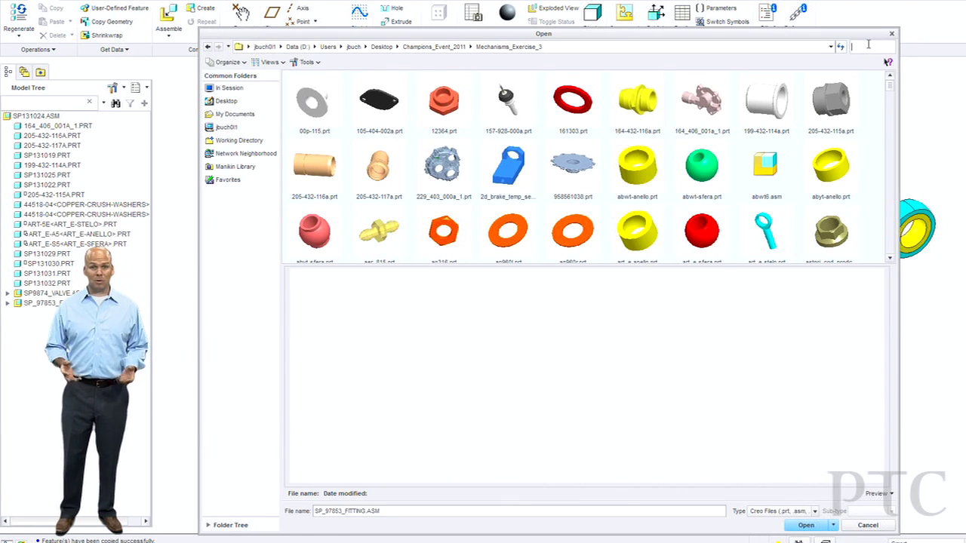
pyautogui.write('fitt')
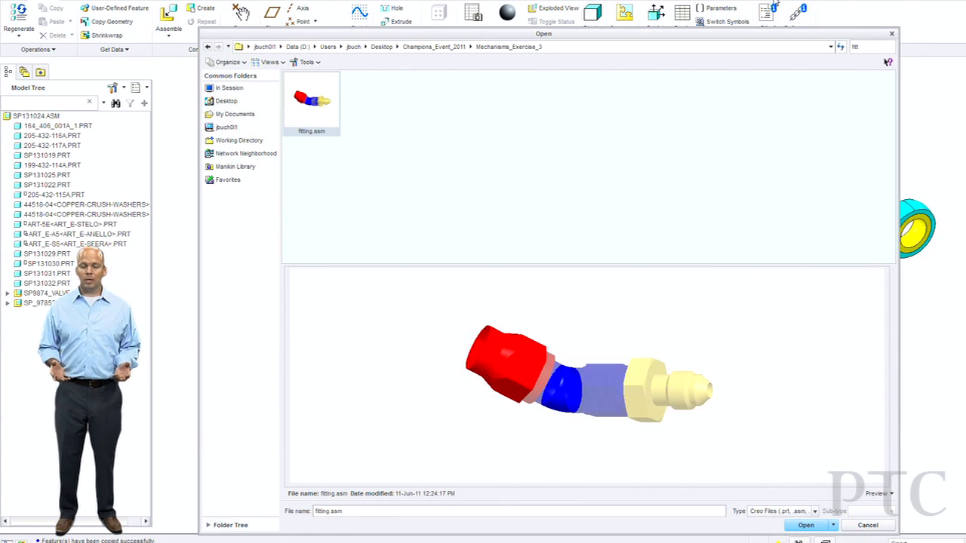
pyautogui.press('Return')
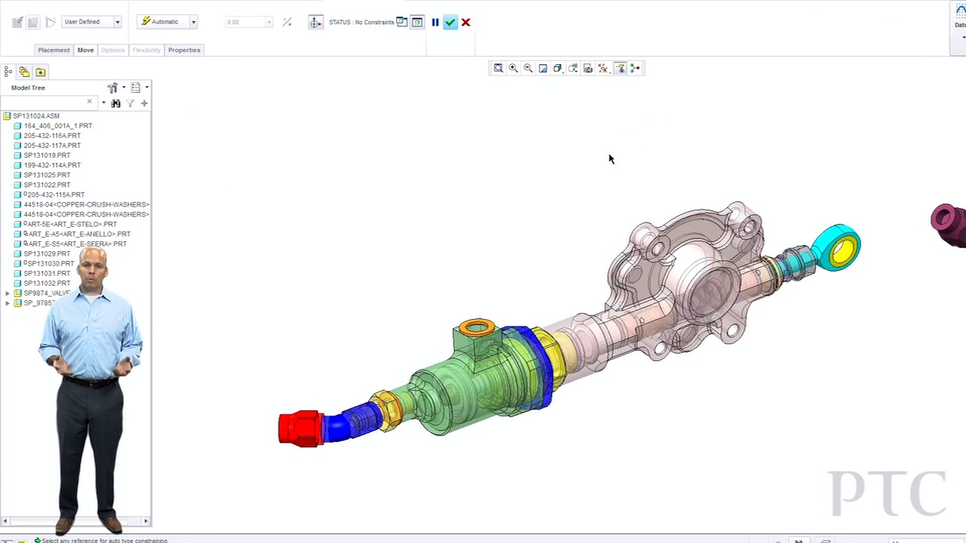
# Step: Move the new fitting above the green valve body's upper port and rotate it so its threaded end points down
pyautogui.scroll(-2, 551, 204)
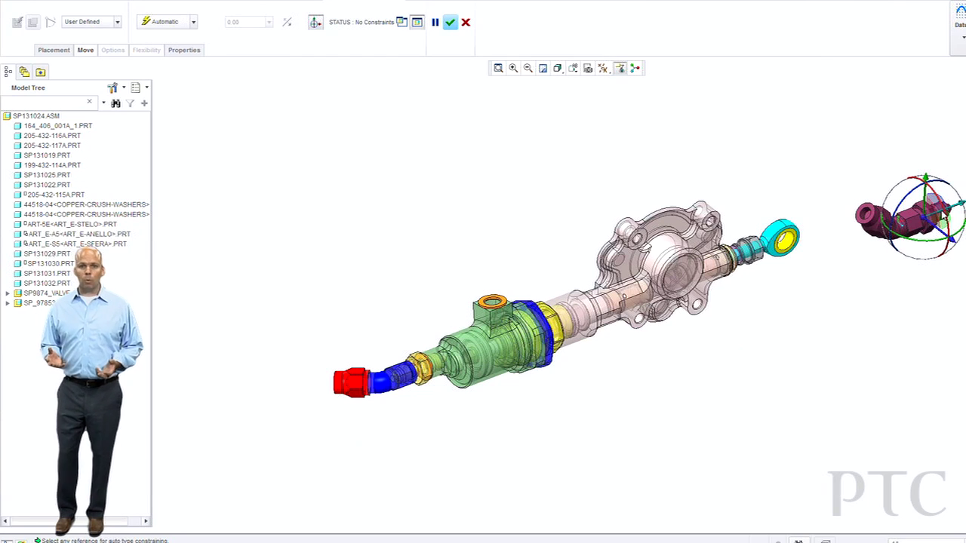
pyautogui.moveTo(934, 219); pyautogui.dragTo(476, 273)
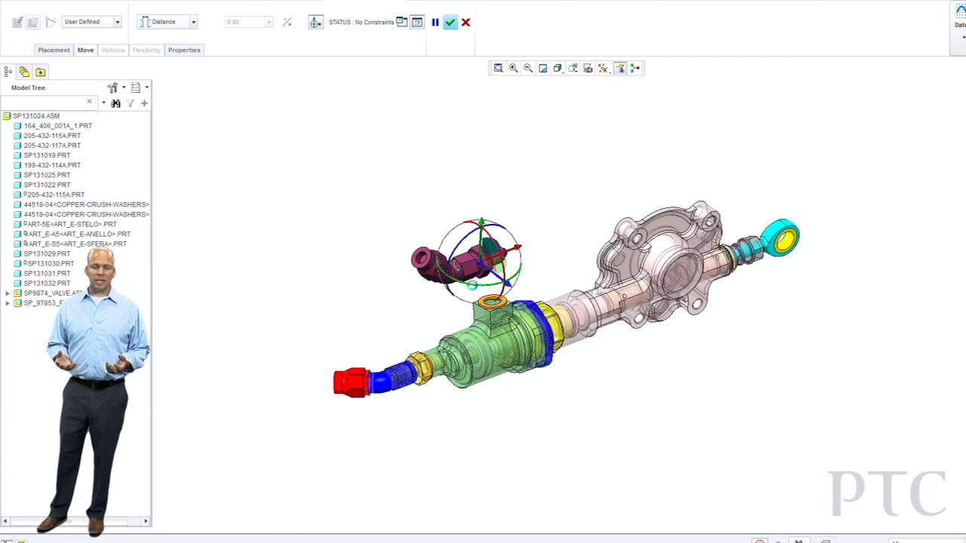
pyautogui.scroll(1, 480, 278)
pyautogui.scroll(2, 480, 275)
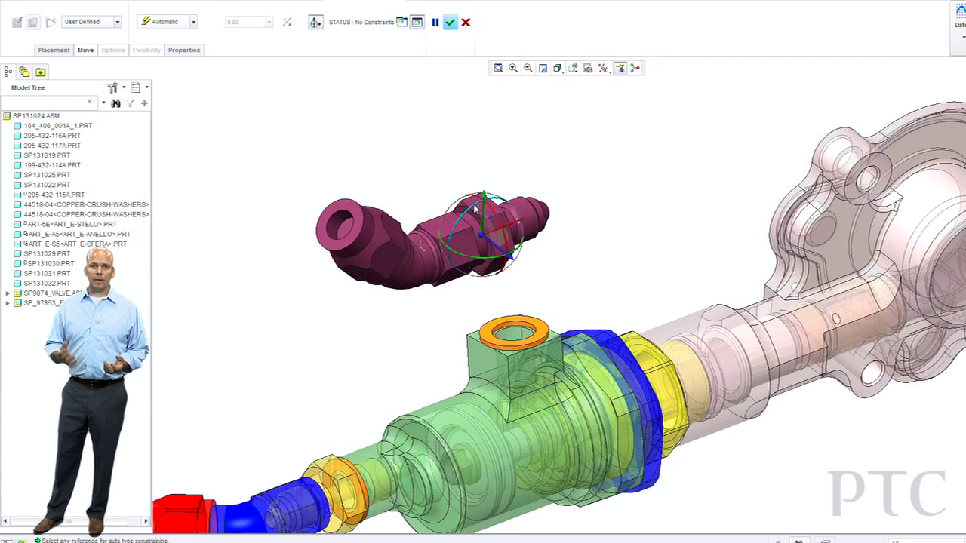
pyautogui.moveTo(474, 211); pyautogui.dragTo(517, 222)
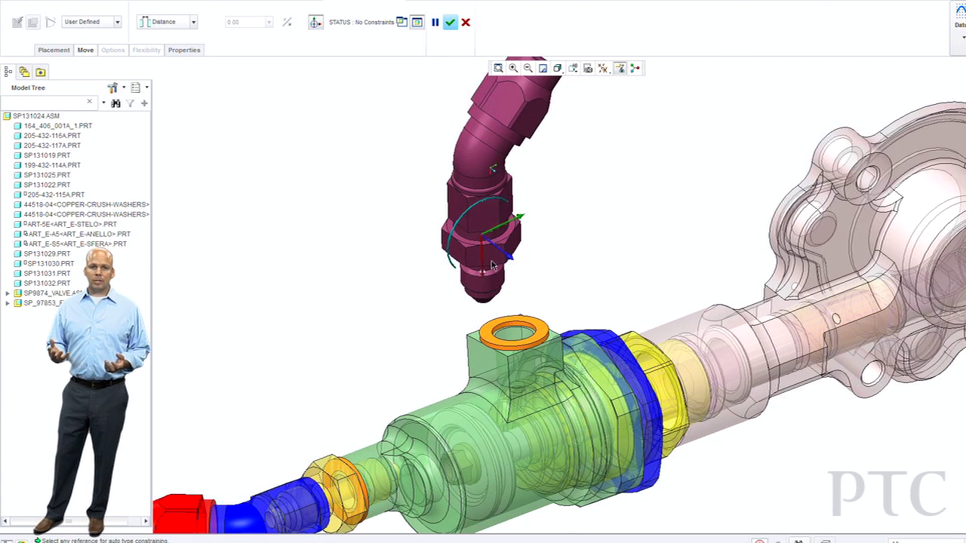
# Step: Make the fitting's threaded end coincident with the valve port's bore and slide the fitting up clear of the washer
pyautogui.click(484, 287)
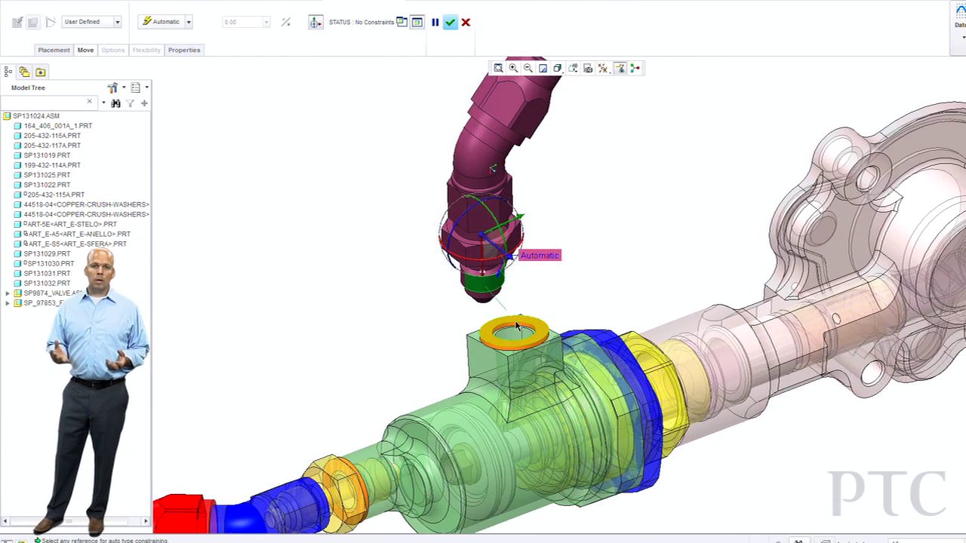
pyautogui.click(512, 335)
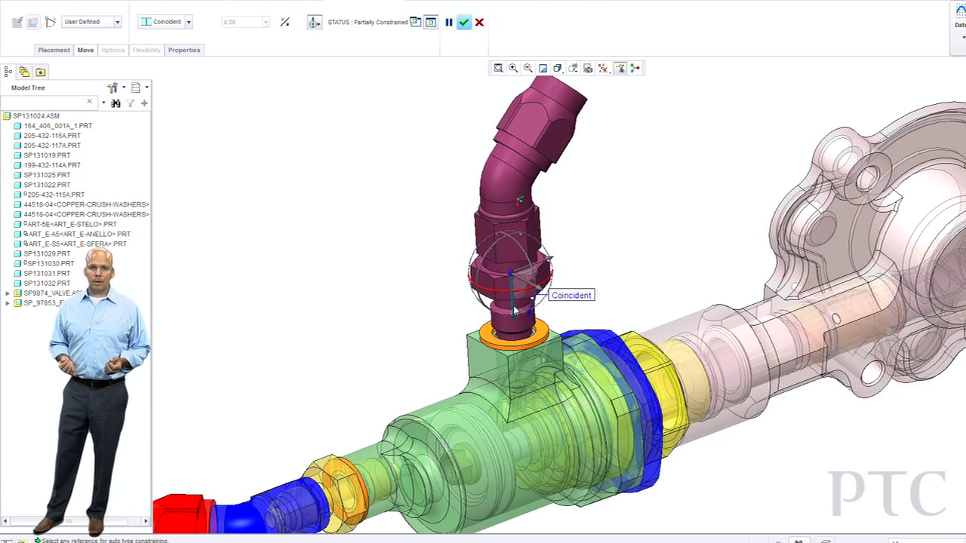
pyautogui.moveTo(513, 295); pyautogui.dragTo(512, 229)
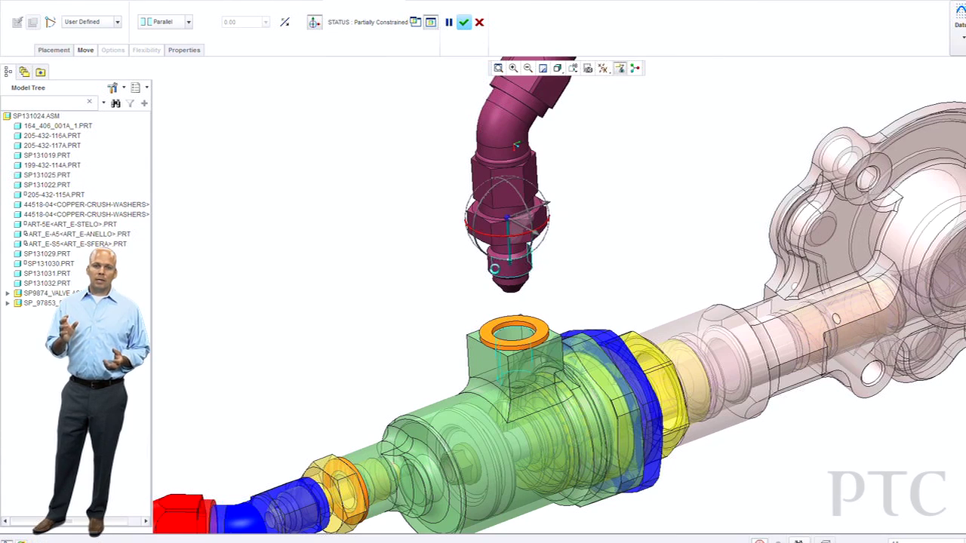
# Step: Make the underside of the fitting's hex nut coincident with the orange washer's upper face and accept the placement
pyautogui.click(501, 243)
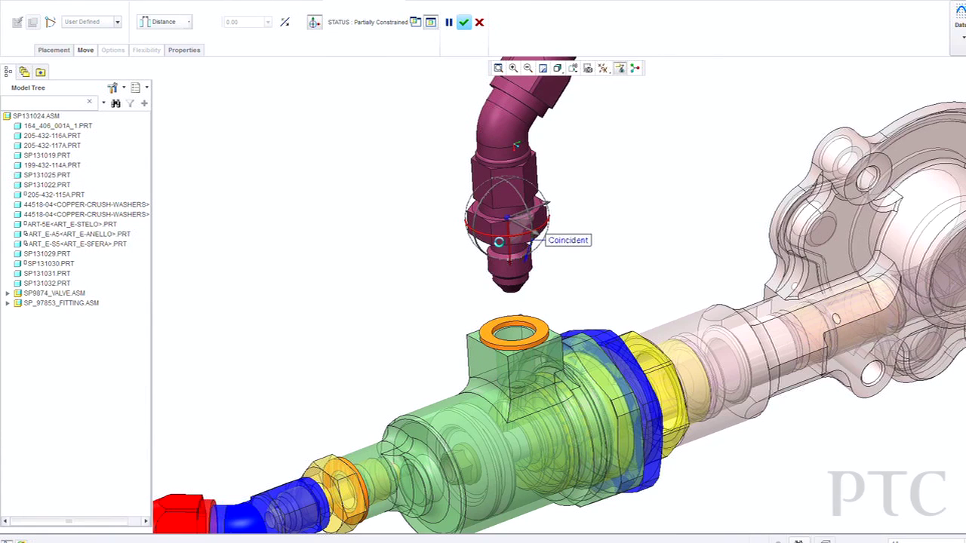
pyautogui.moveTo(511, 255); pyautogui.dragTo(514, 333)
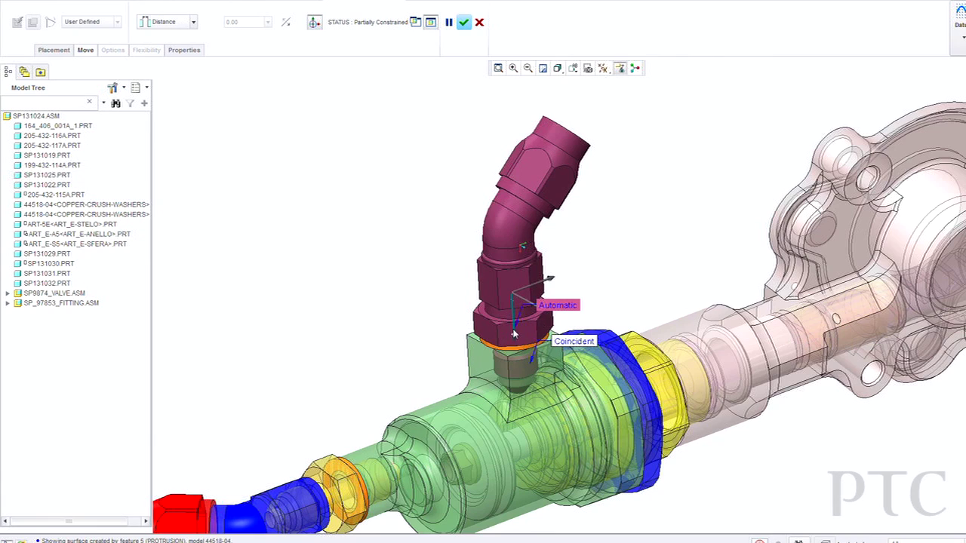
pyautogui.click(514, 333)
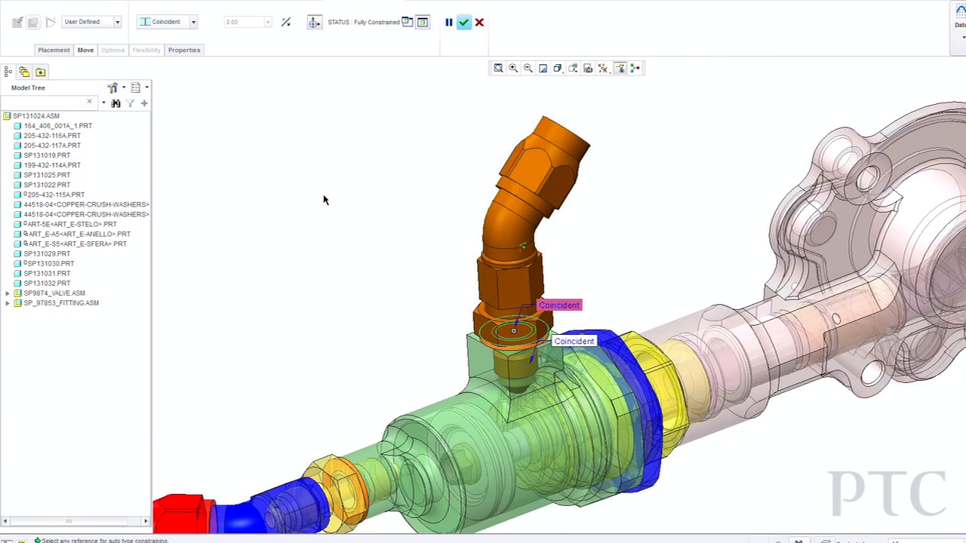
pyautogui.click(194, 22)
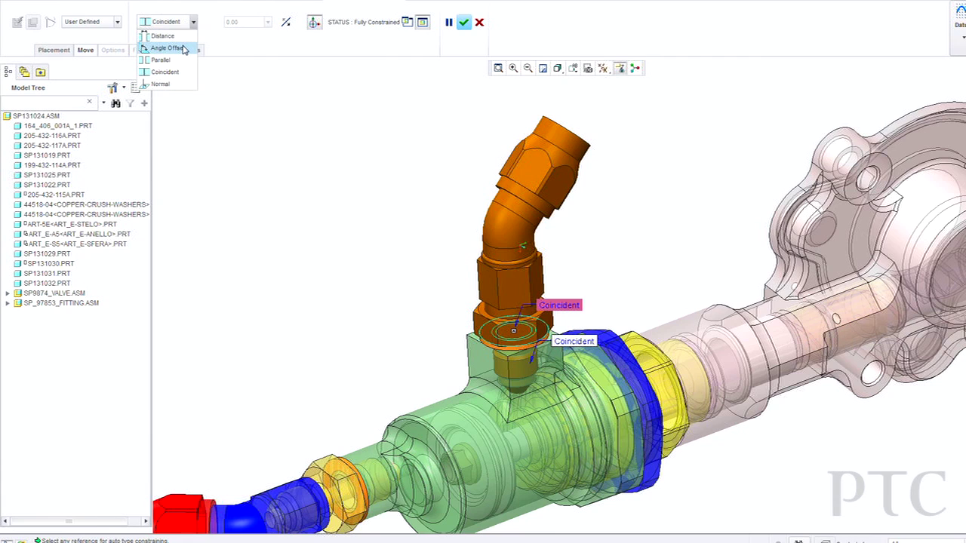
pyautogui.click(291, 119)
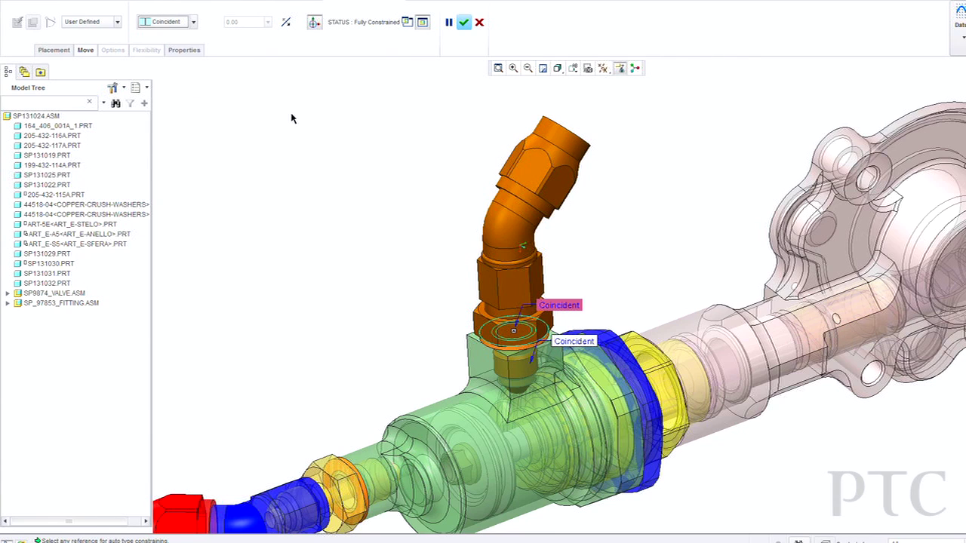
pyautogui.middleClick(315, 142)
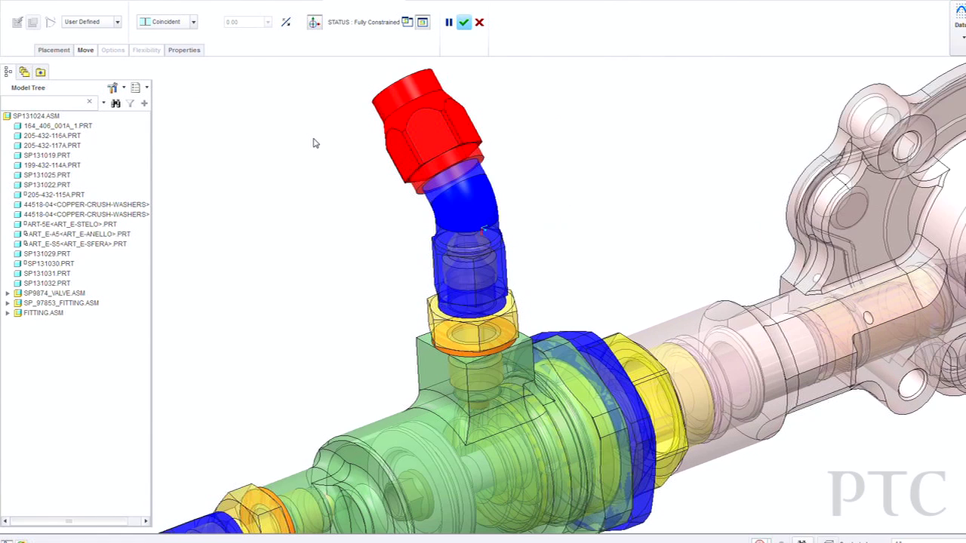
pyautogui.scroll(6, 384, 196)
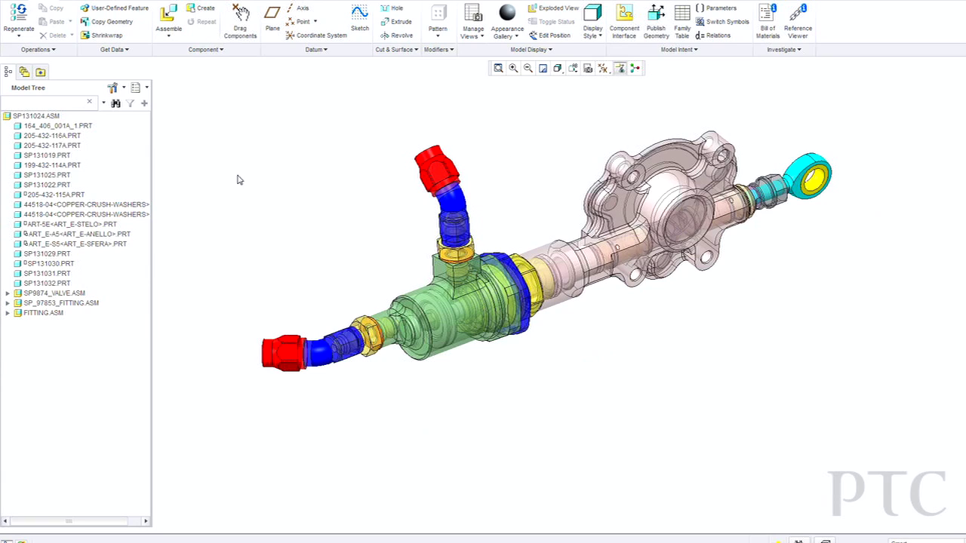
# Step: Find the packaged components in the model tree and collapse SP_97853_FITTING.ASM
pyautogui.click(103, 102)
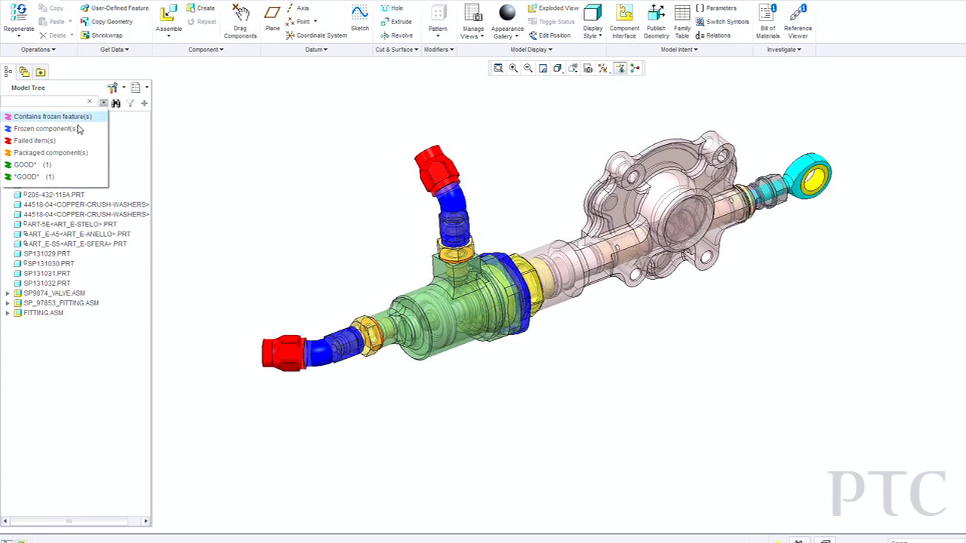
pyautogui.click(47, 153)
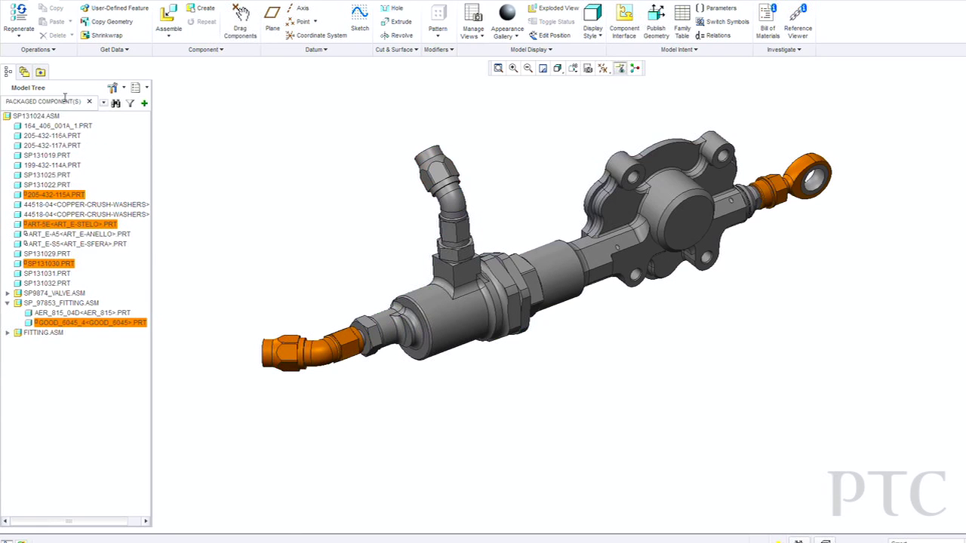
pyautogui.click(7, 304)
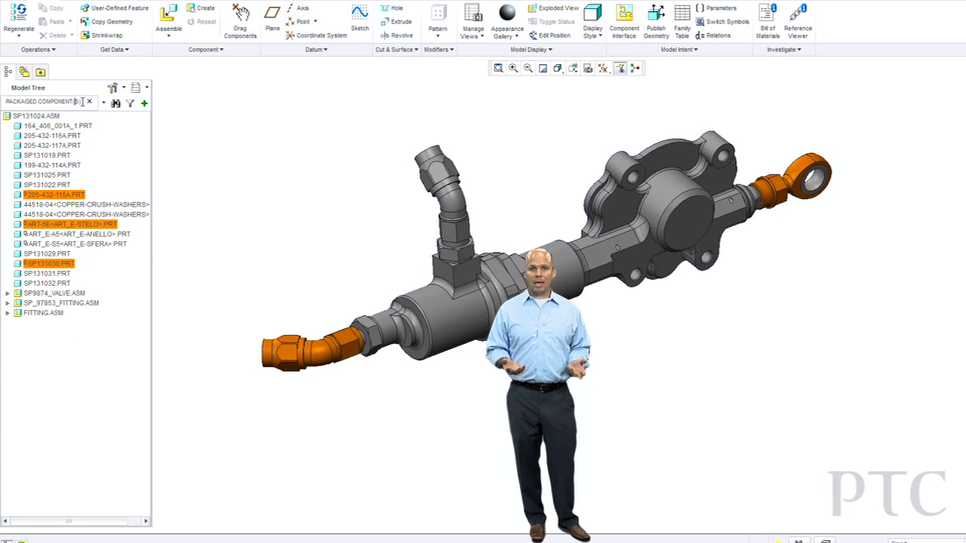
# Step: Search the model tree for *GOOD* and clear the search
pyautogui.moveTo(81, 101); pyautogui.dragTo(6, 102)
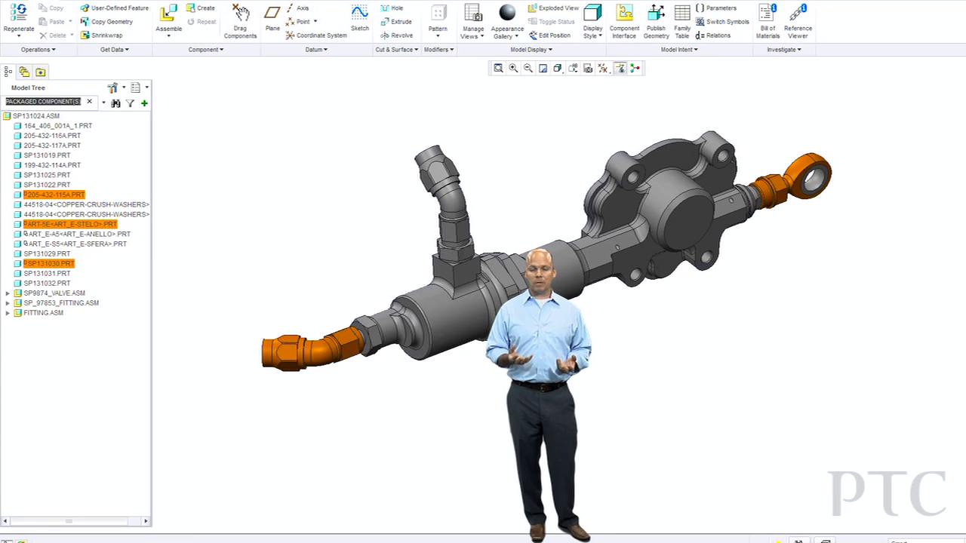
pyautogui.press('Down')
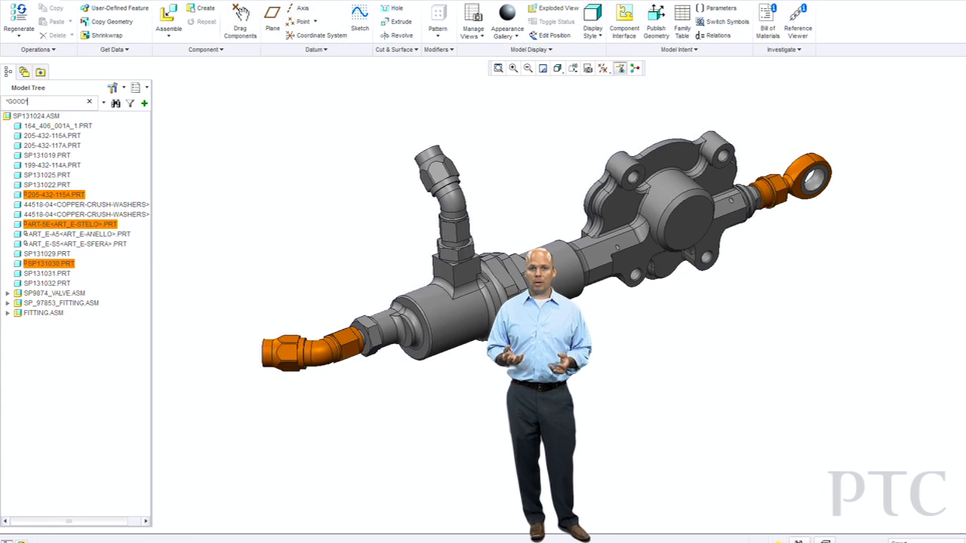
pyautogui.press('Return')
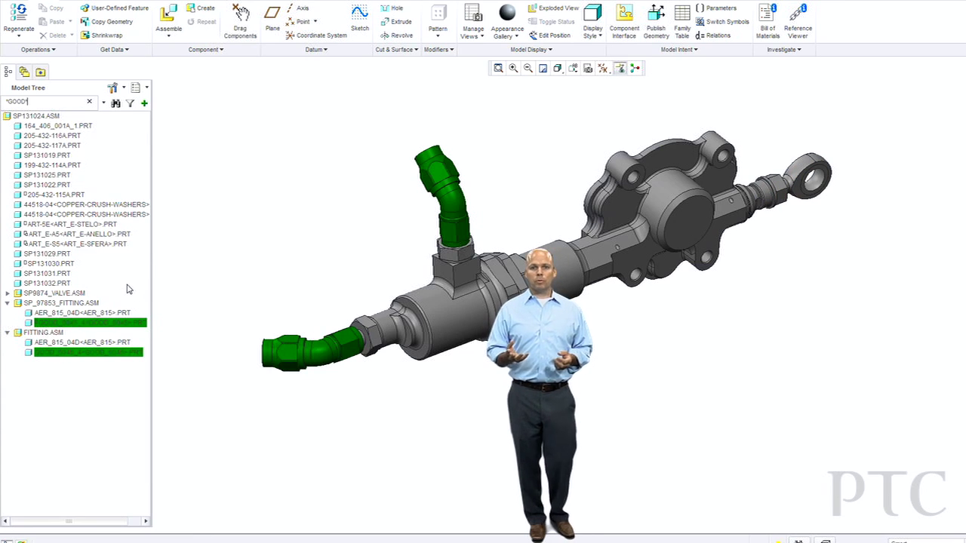
pyautogui.click(89, 101)
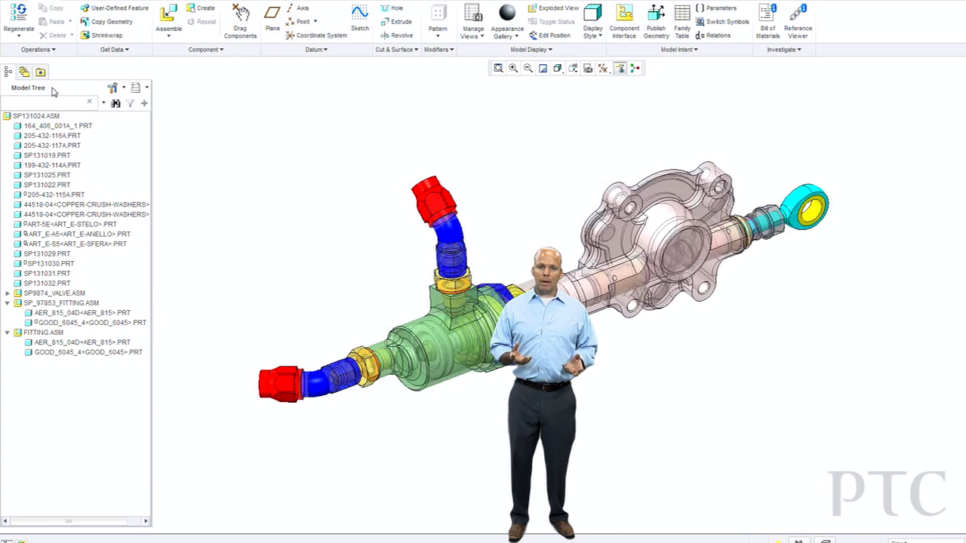
# Step: View the changes made to SP131024.ASM and examine its restructured and deleted parts
pyautogui.click(30, 116)
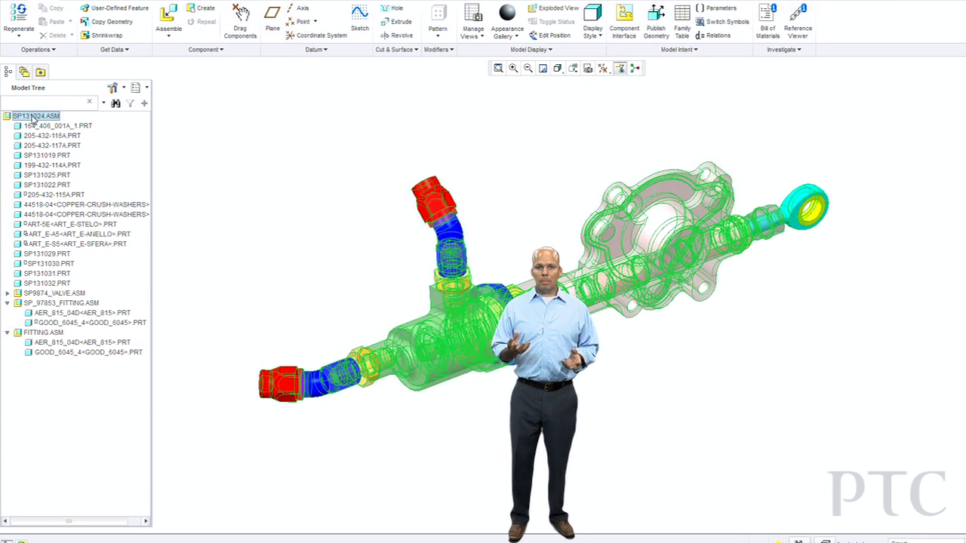
pyautogui.rightClick(40, 117)
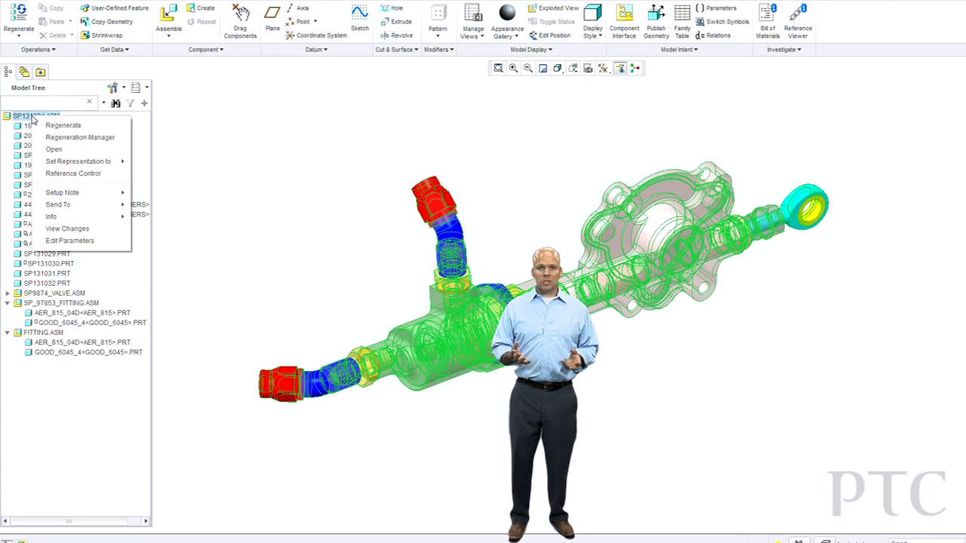
pyautogui.click(65, 229)
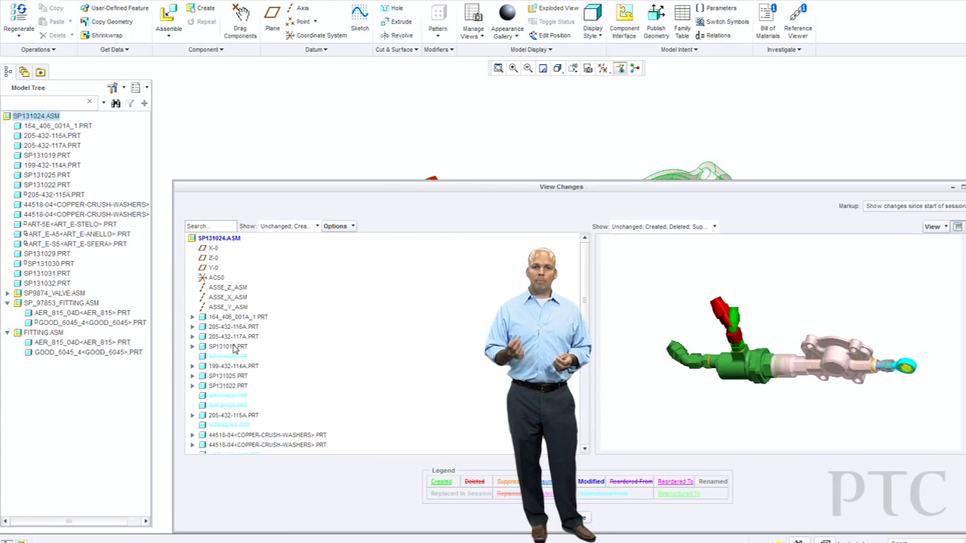
pyautogui.click(230, 356)
pyautogui.click(226, 395)
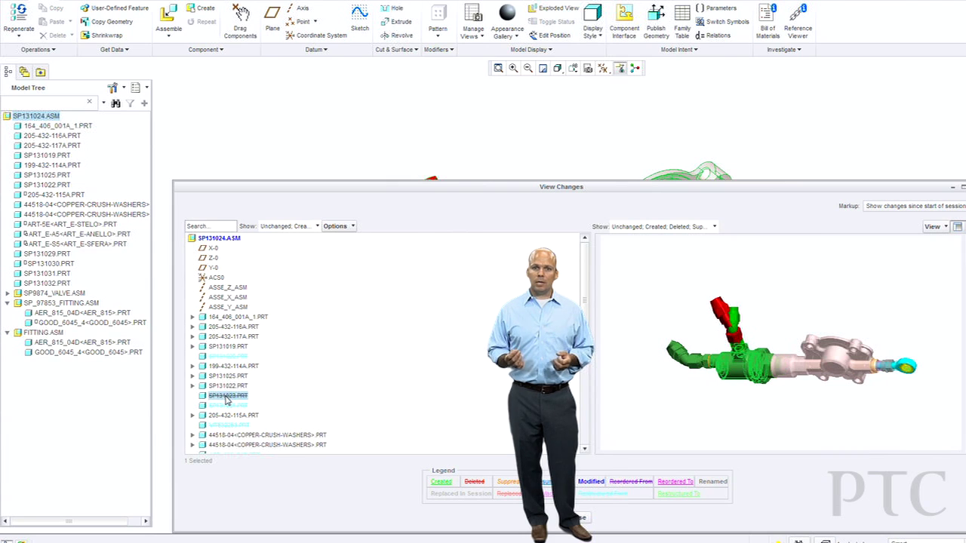
pyautogui.scroll(-5, 287, 403)
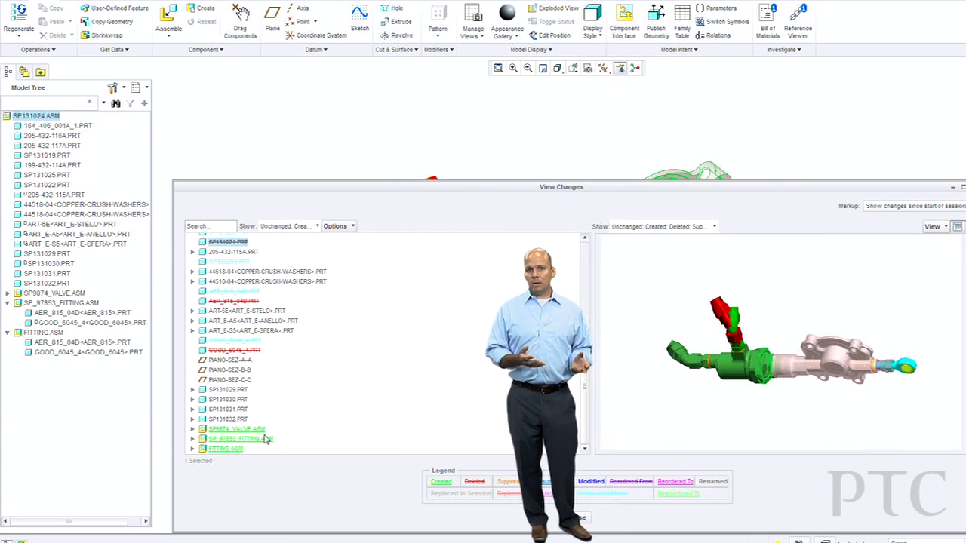
# Step: Expand SP9874_VALVE.ASM, SP_97853_FITTING.ASM and FITTING.ASM in the change list to examine their parts, and close the comparison
pyautogui.click(192, 430)
pyautogui.click(192, 438)
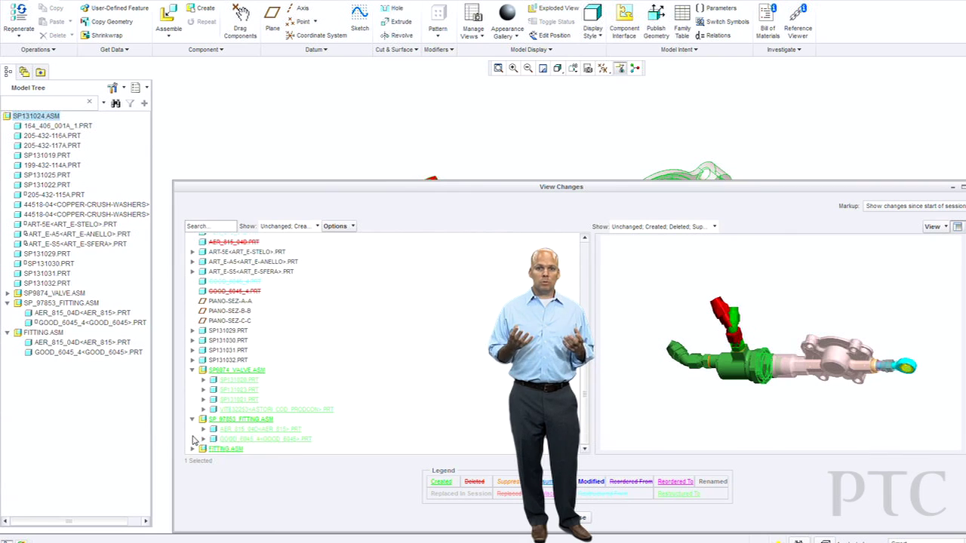
pyautogui.click(193, 449)
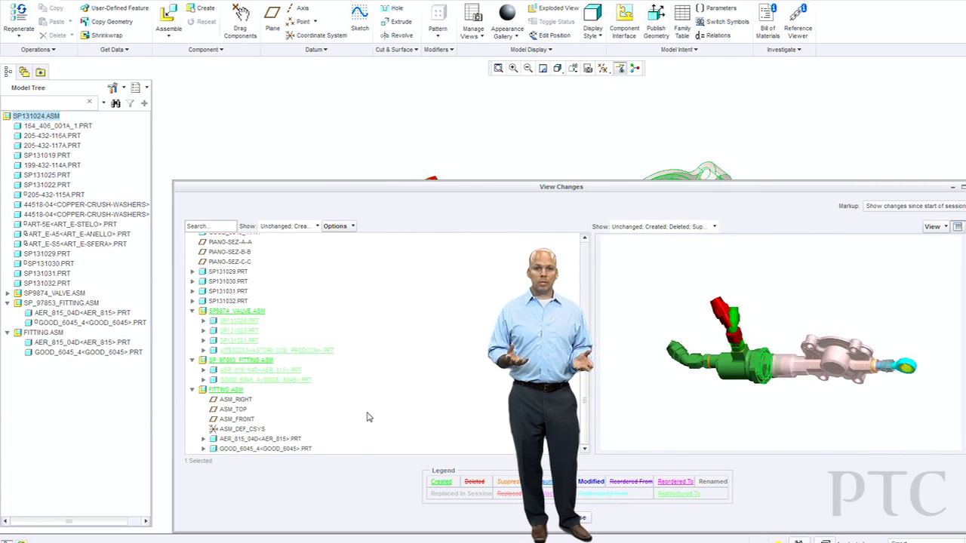
pyautogui.click(578, 518)
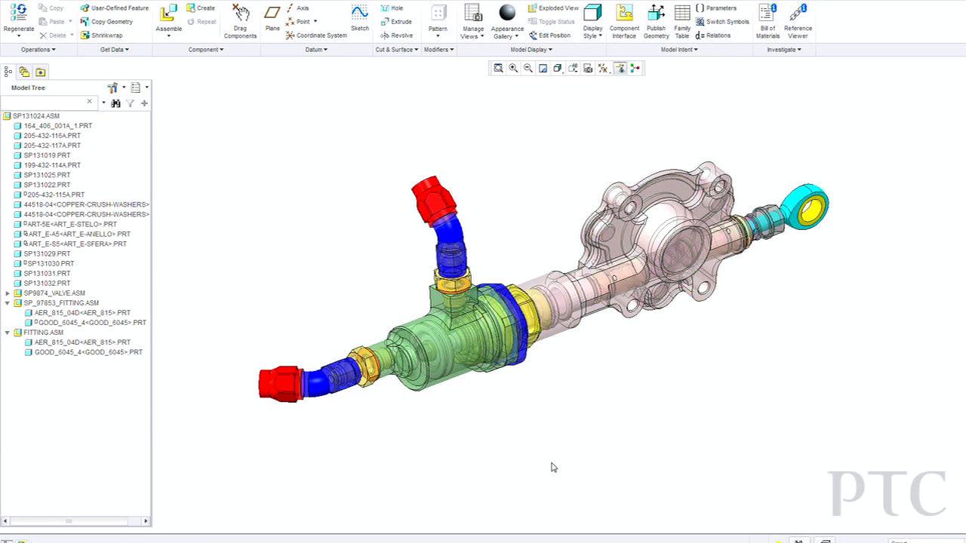
pyautogui.scroll(2, 547, 415)
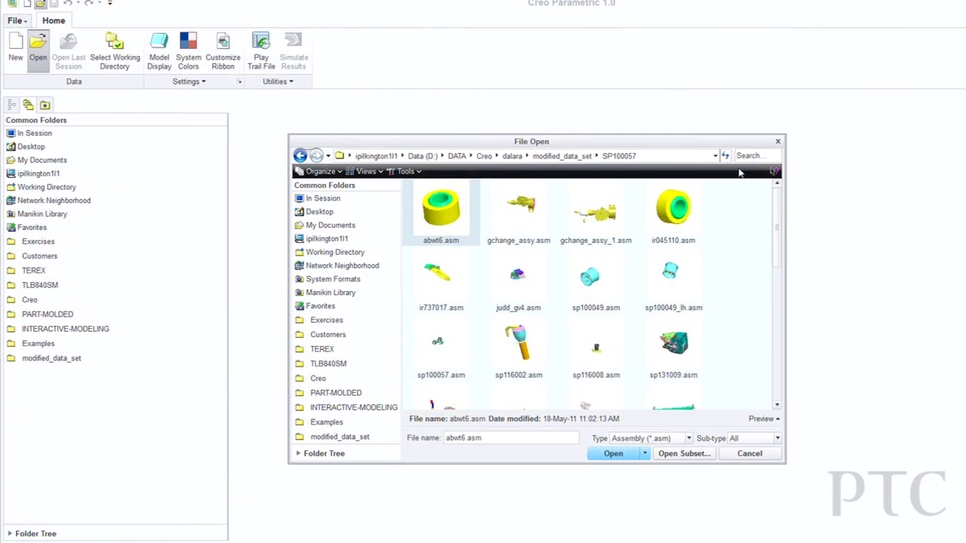
# Step: Filter the assembly files for 57 and open sp100057.asm in its light graphics representation
pyautogui.click(750, 157)
pyautogui.write('57')
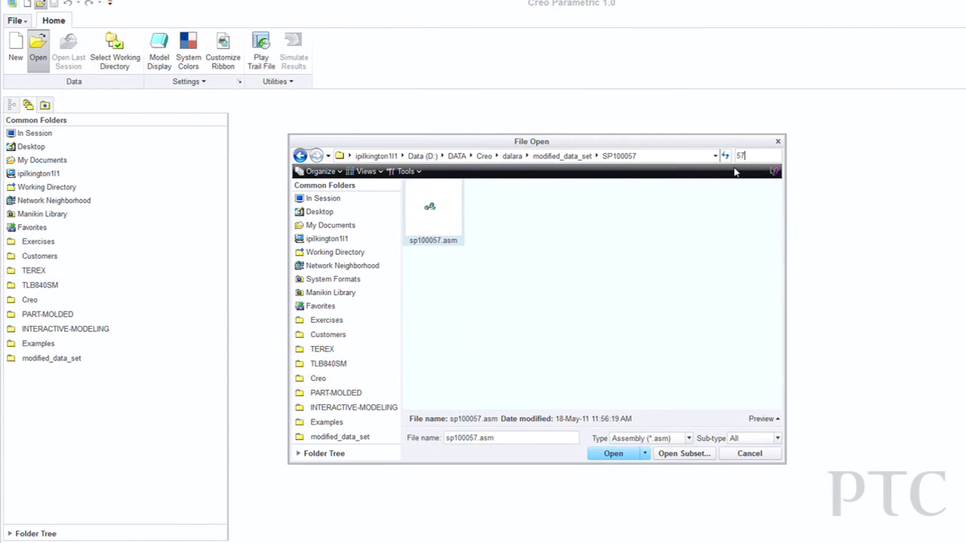
pyautogui.click(645, 454)
pyautogui.click(643, 512)
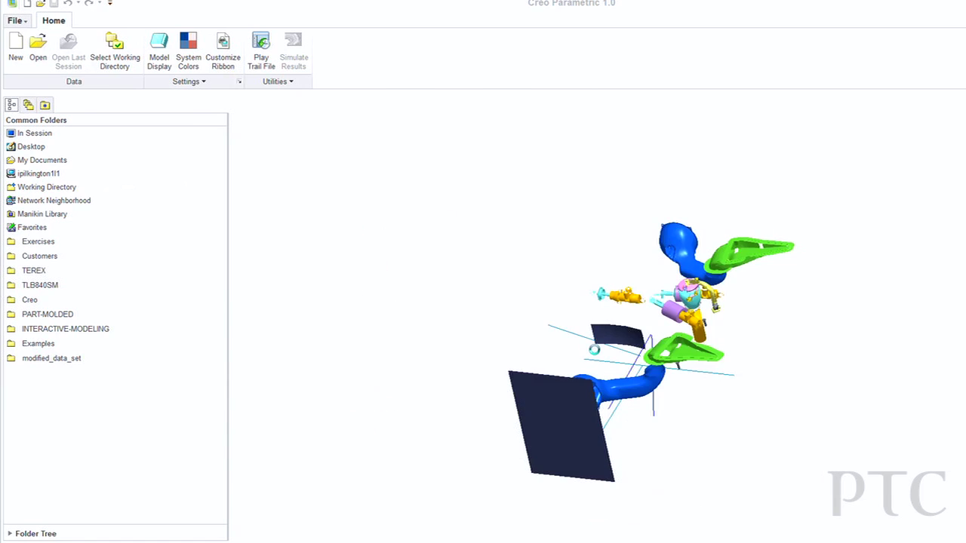
pyautogui.scroll(-5, 612, 384)
pyautogui.moveTo(617, 332); pyautogui.dragTo(571, 369, button='middle')
# Step: Orient the SP100057 assembly to the saved view ALTO
pyautogui.click(672, 101)
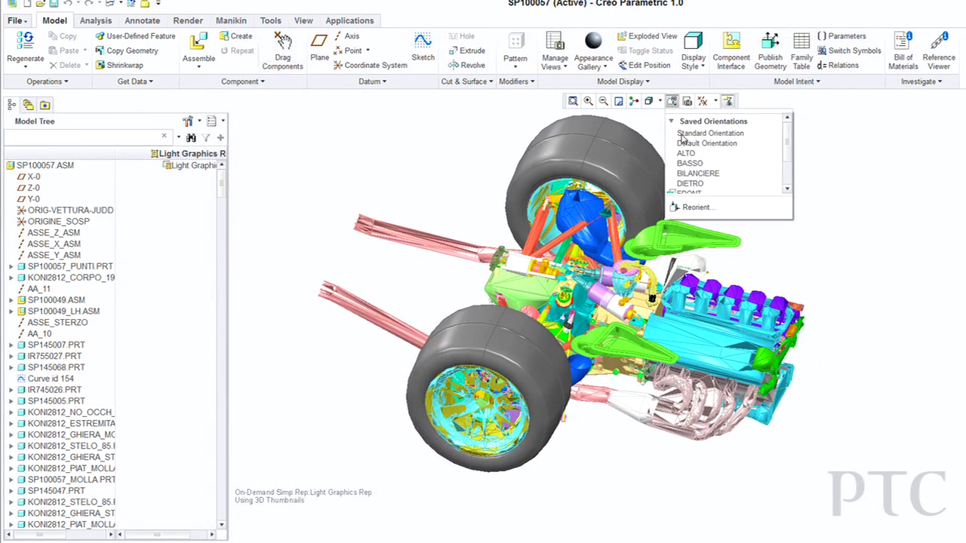
pyautogui.click(685, 154)
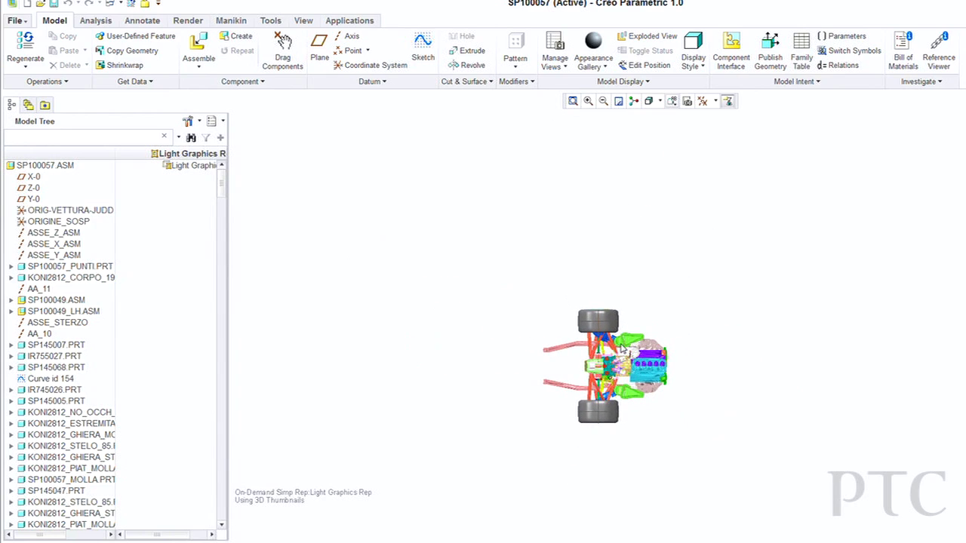
pyautogui.scroll(-3, 608, 378)
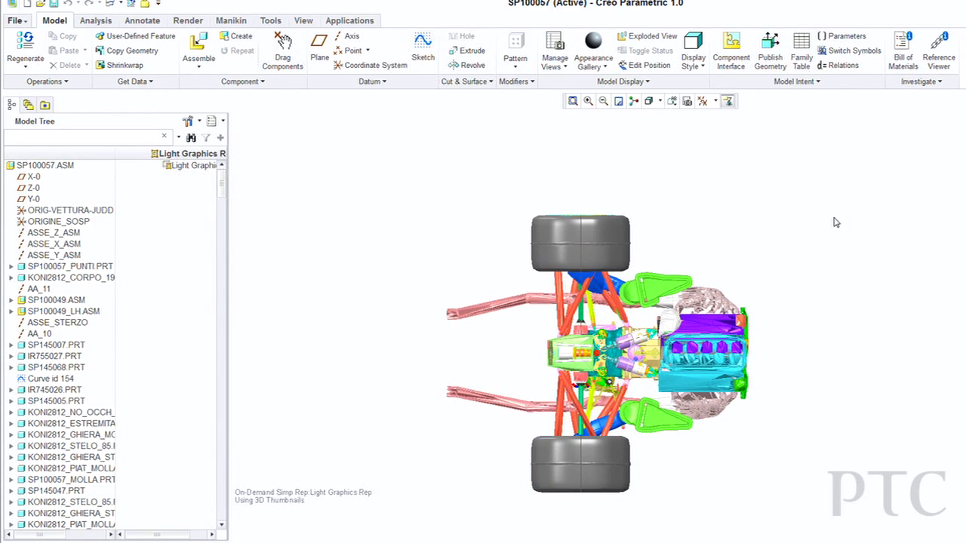
# Step: Box-select the wheel, suspension and engine components on both sides of the gearbox and set their representation to Exclude
pyautogui.moveTo(787, 173); pyautogui.dragTo(428, 319)
pyautogui.moveTo(771, 500); pyautogui.dragTo(456, 413)
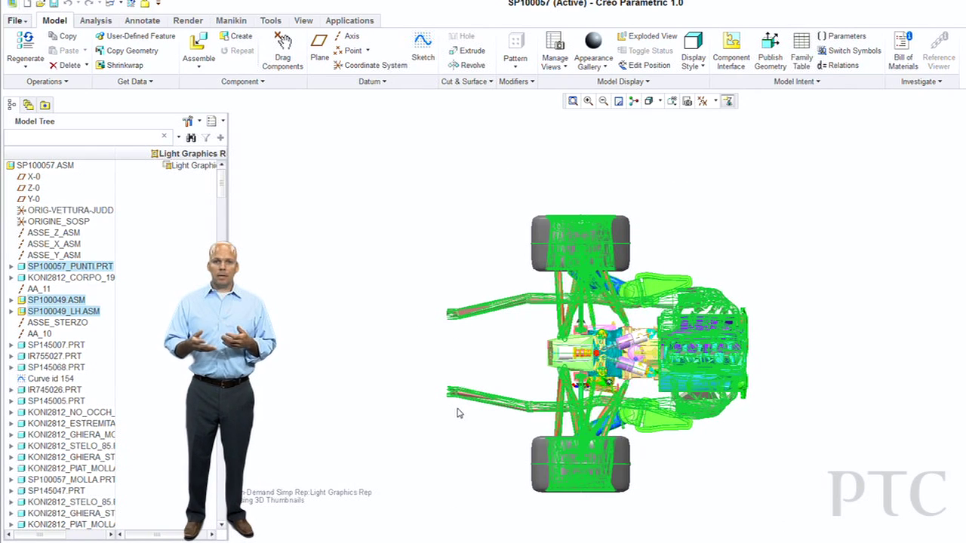
pyautogui.rightClick(744, 246)
pyautogui.moveTo(842, 253)
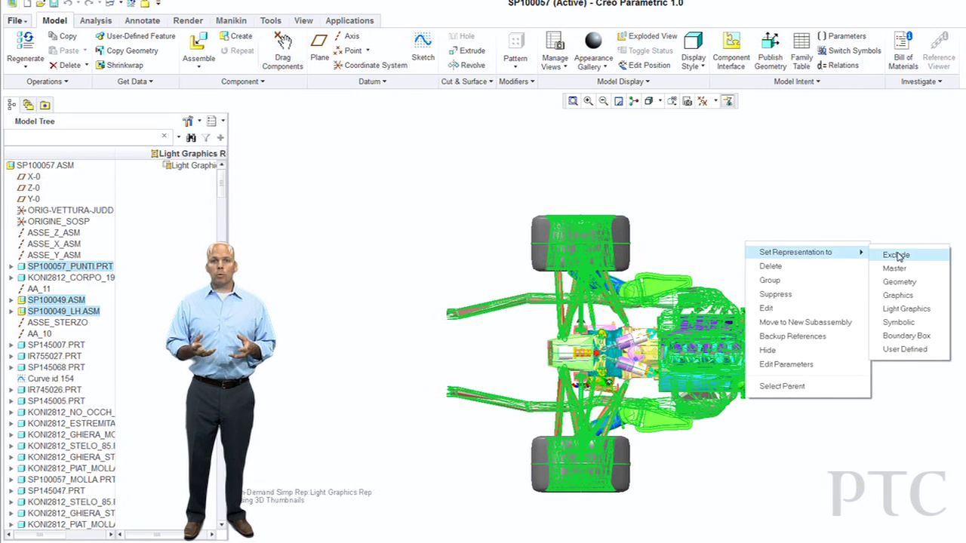
pyautogui.click(903, 254)
# Step: Expand the 3D thumbnail of the gearbox subassembly around the green and yellow side cover to the next level
pyautogui.scroll(-4, 535, 480)
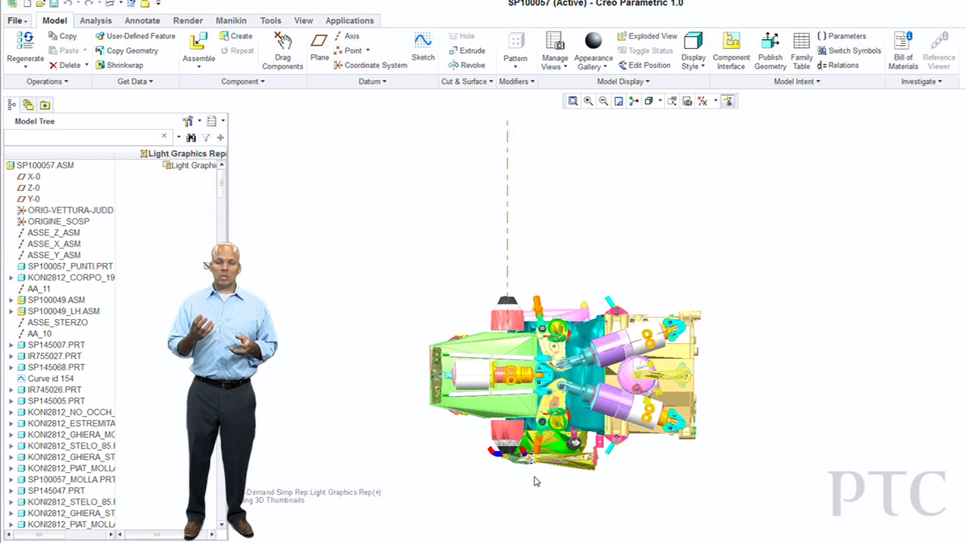
pyautogui.moveTo(580, 364); pyautogui.dragTo(584, 427, button='middle')
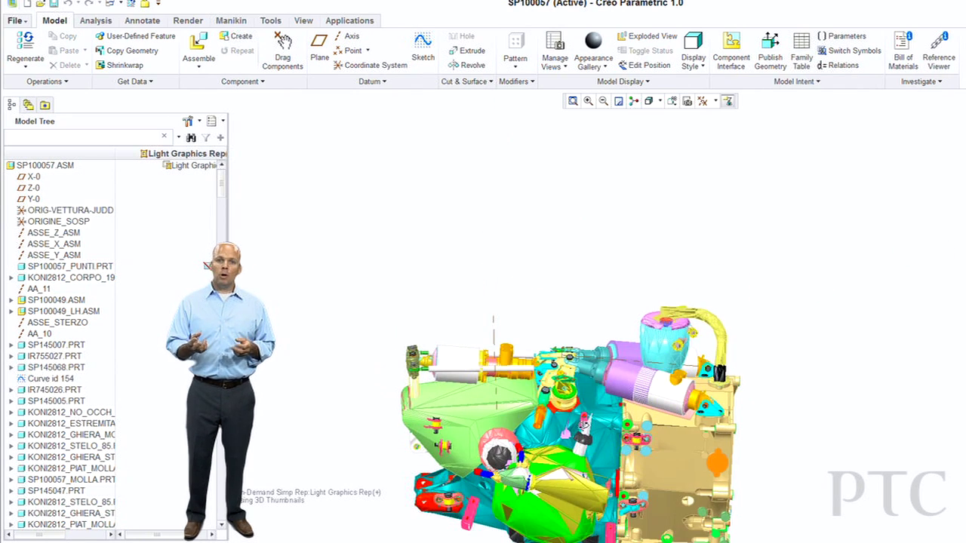
pyautogui.keyDown('shift'); pyautogui.moveTo(604, 320); pyautogui.dragTo(627, 198, button='middle'); pyautogui.keyUp('shift')
pyautogui.moveTo(605, 302); pyautogui.dragTo(579, 360, button='middle')
pyautogui.scroll(-1, 605, 307)
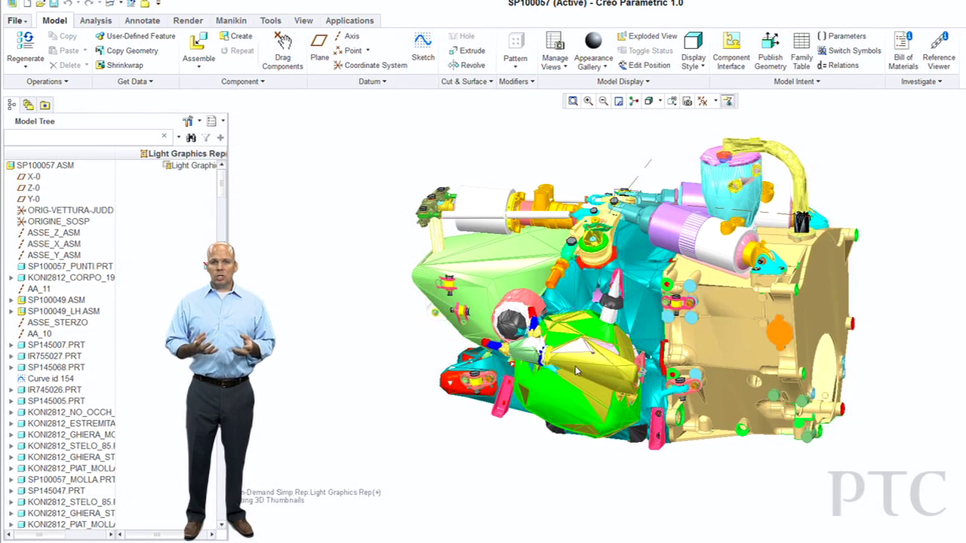
pyautogui.click(575, 370)
pyautogui.rightClick(576, 370)
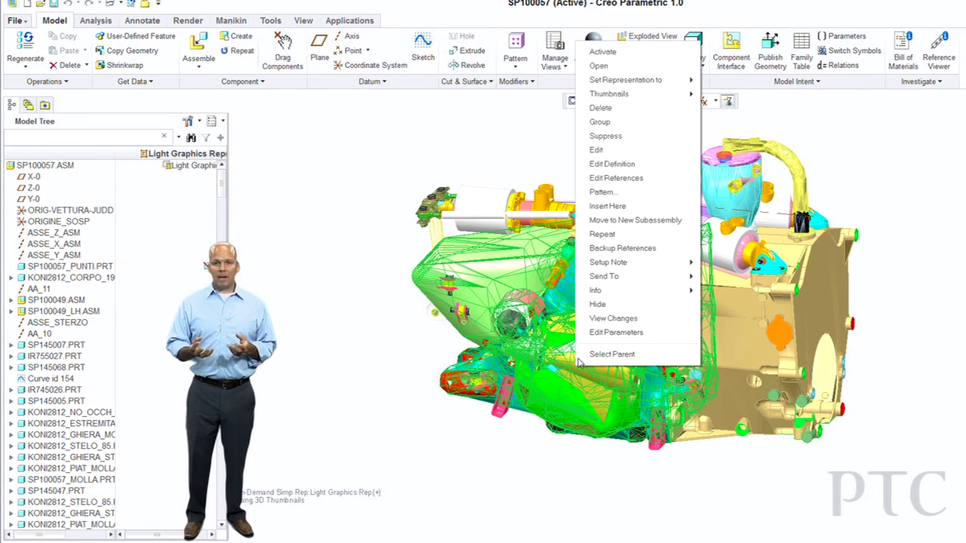
pyautogui.moveTo(688, 93)
pyautogui.click(770, 96)
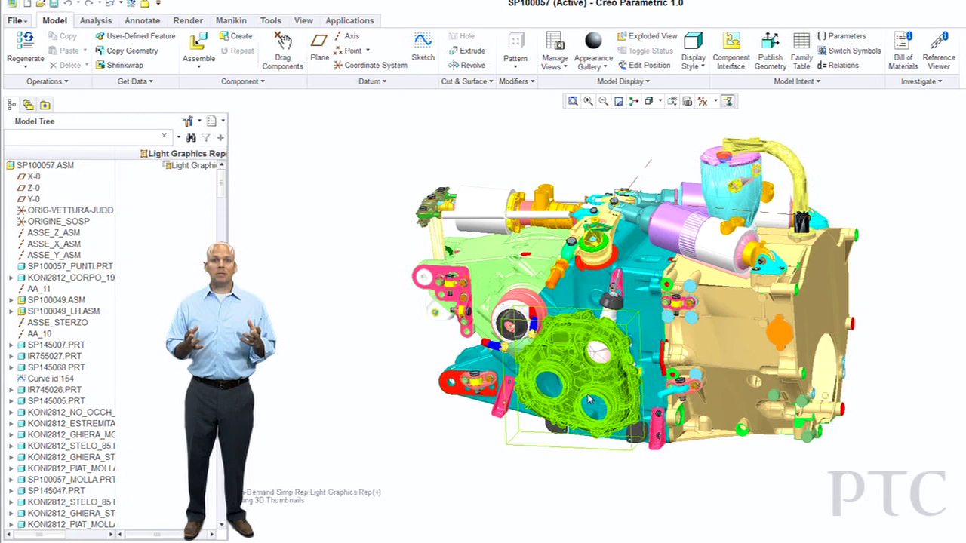
# Step: Expand the 3D thumbnail of the pink and green subassembly in front of the dark gearbox cover to all levels
pyautogui.scroll(-3, 589, 400)
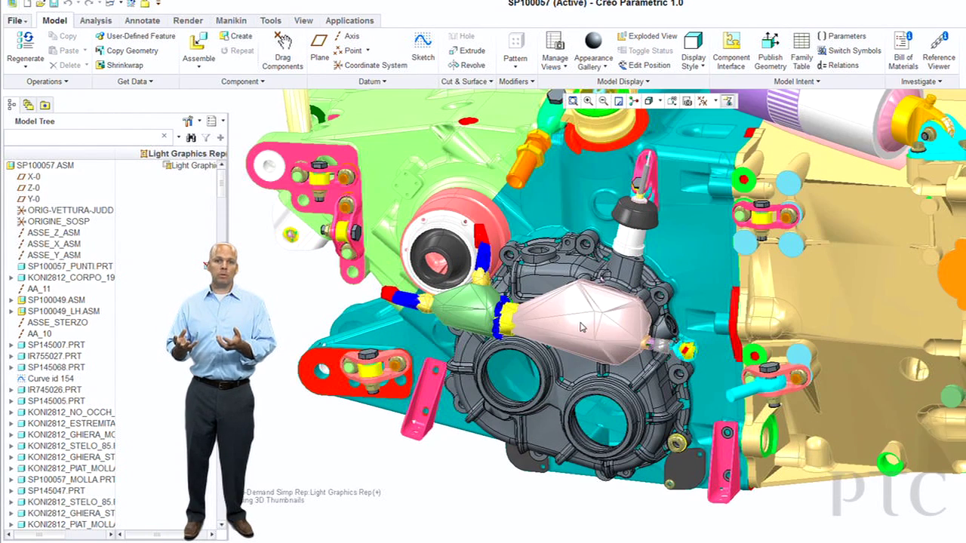
pyautogui.rightClick(581, 329)
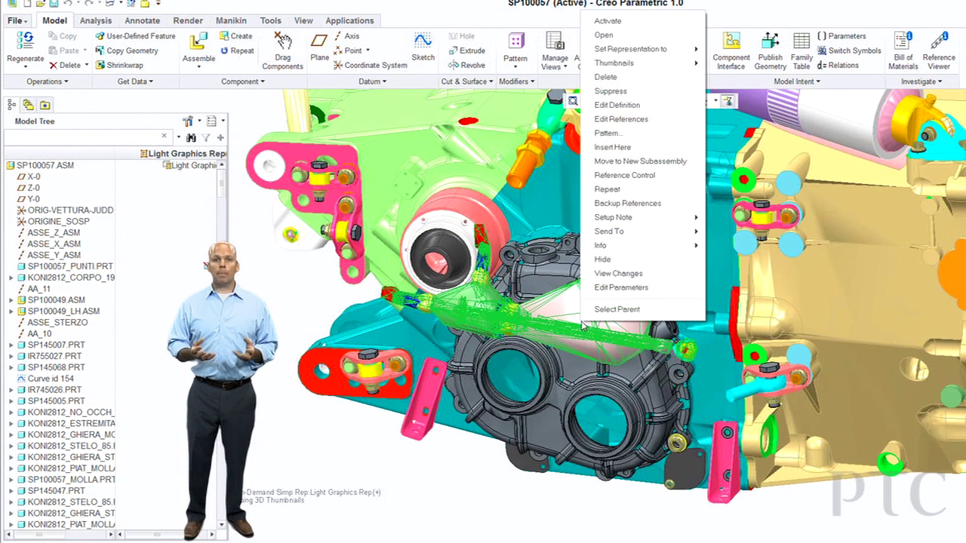
pyautogui.moveTo(691, 64)
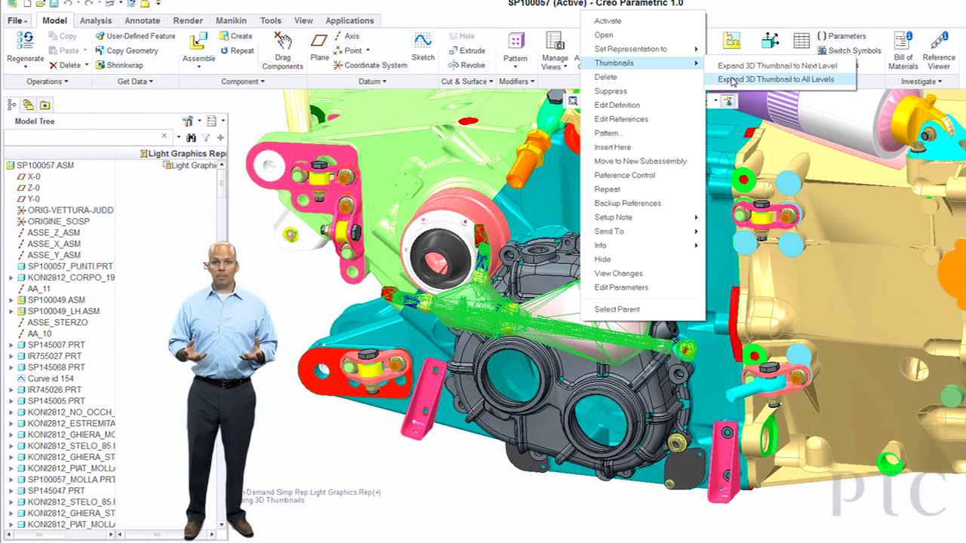
pyautogui.click(736, 79)
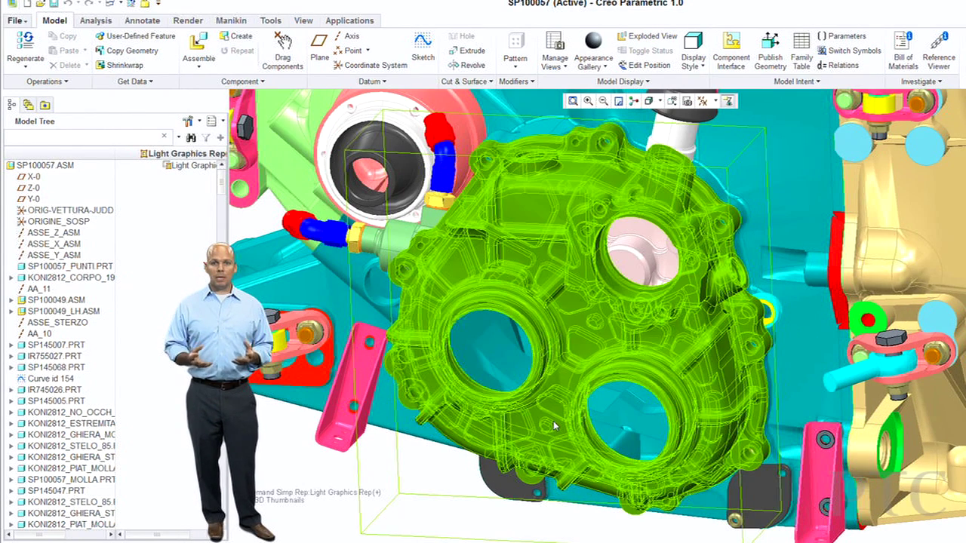
pyautogui.scroll(-2, 554, 427)
pyautogui.scroll(2, 555, 426)
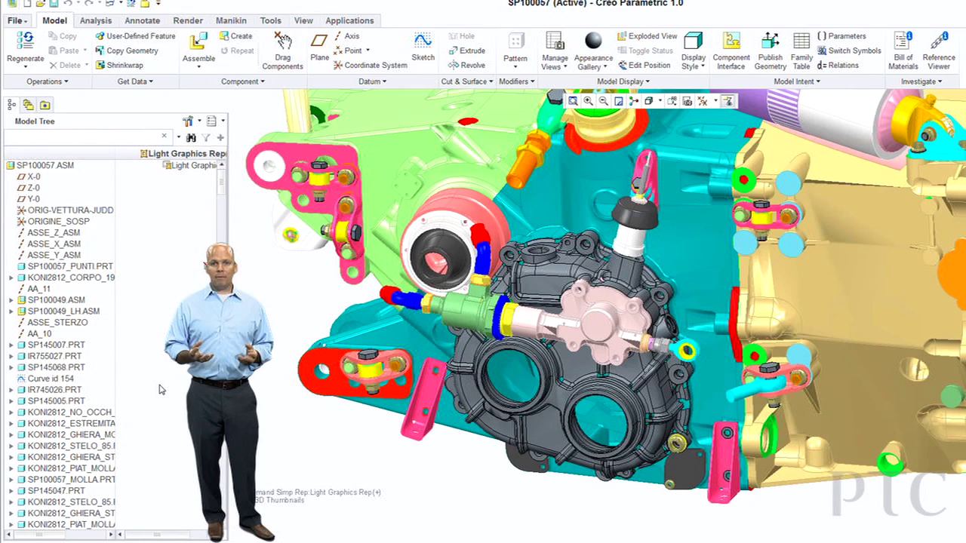
# Step: Find the components of SP131009.ASM in the model tree to examine their representations
pyautogui.scroll(-10, 160, 390)
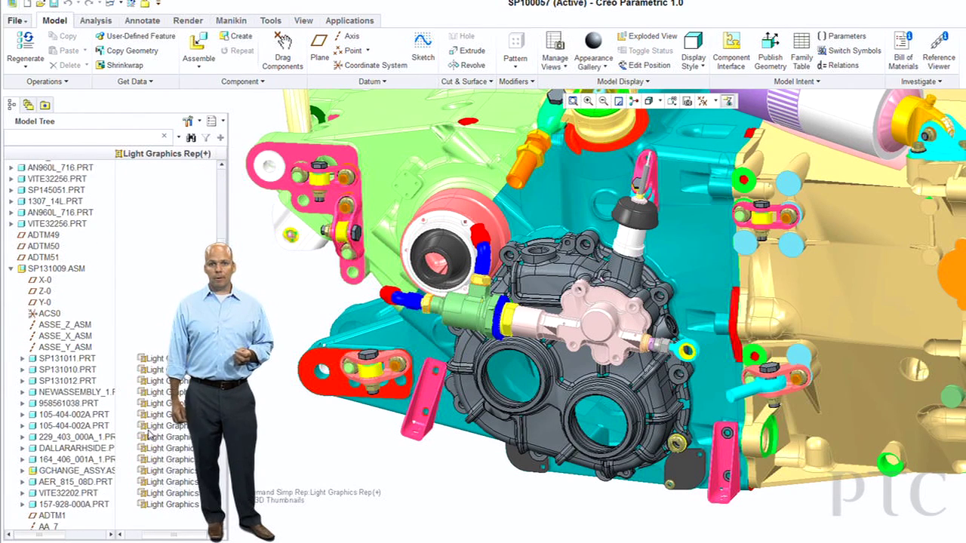